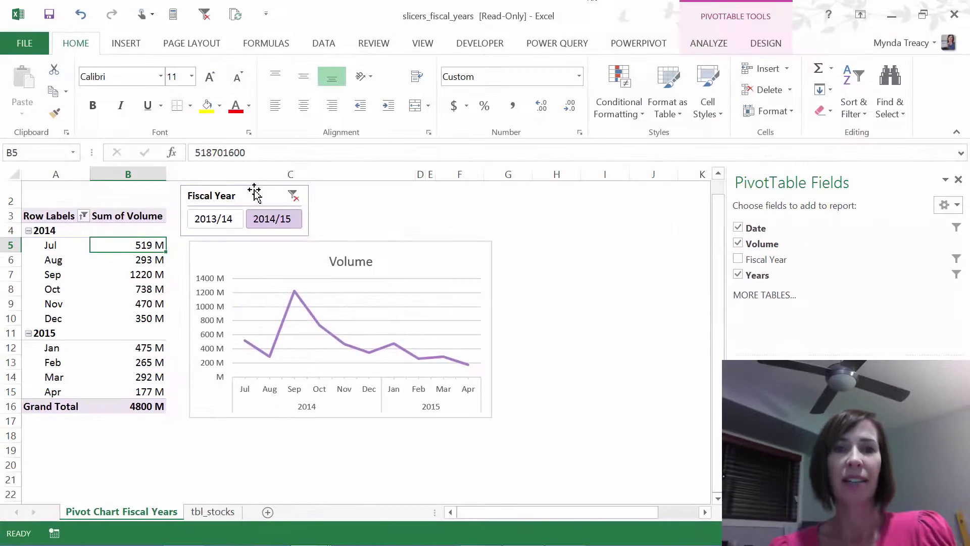
Step: Select and deselect the Fiscal Year slicer, then switch to the tbl_stocks sheet
{"action": "left_click", "coordinate": [255, 193]}
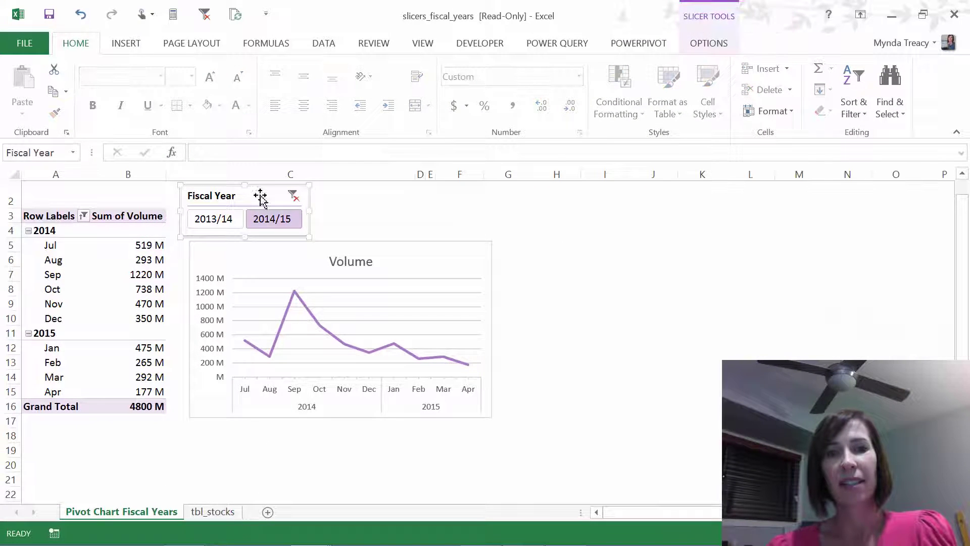
{"action": "left_click", "coordinate": [355, 212]}
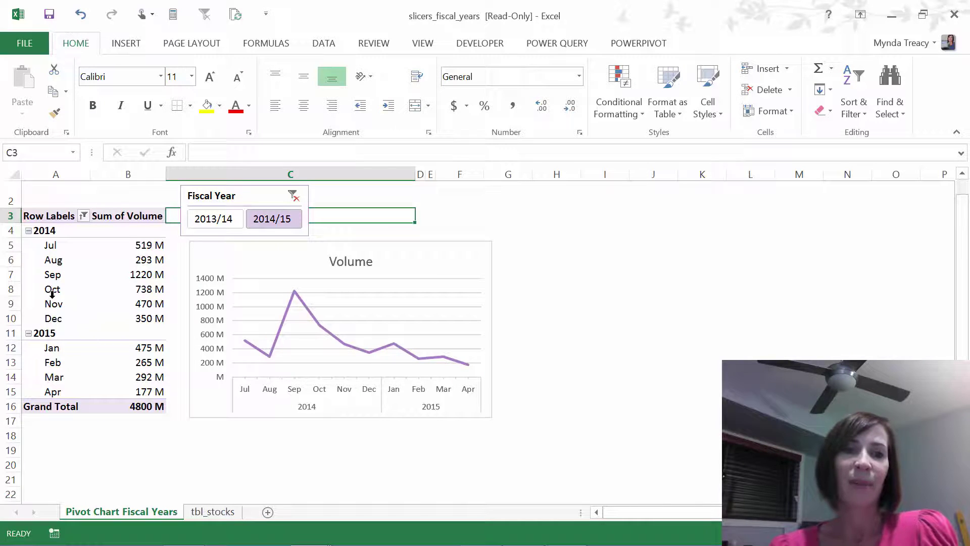
{"action": "left_click", "coordinate": [198, 510]}
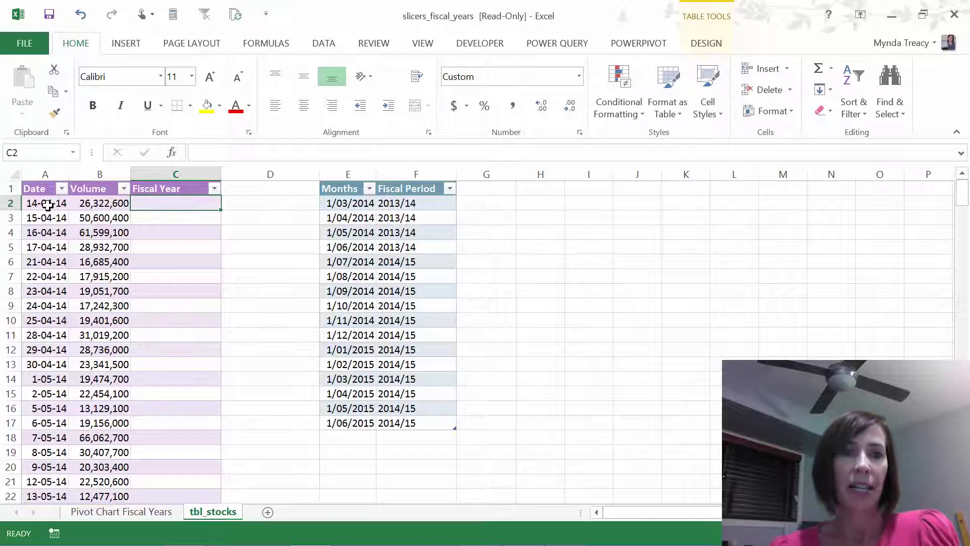
{"action": "left_click_drag", "start_coordinate": [47, 205], "coordinate": [186, 308]}
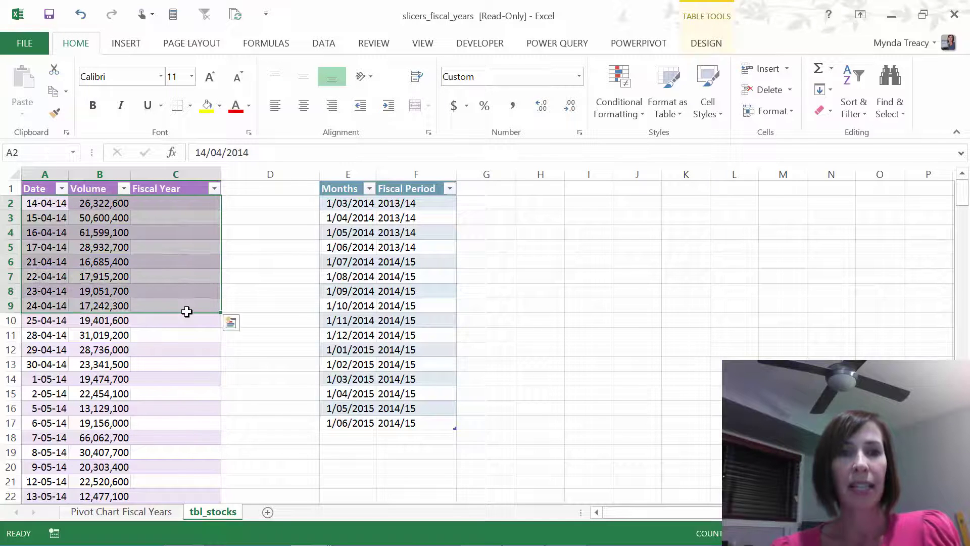
{"action": "left_click", "coordinate": [73, 153]}
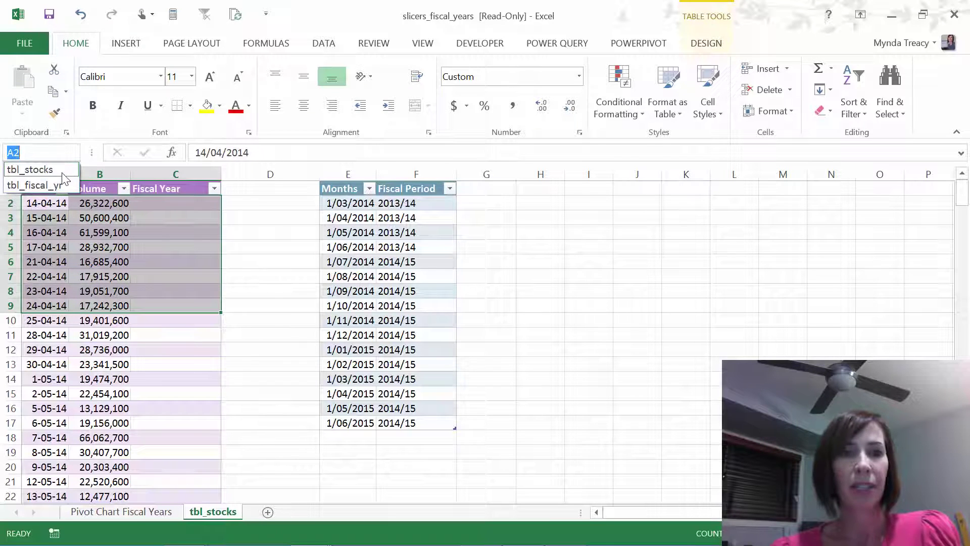
{"action": "left_click", "coordinate": [30, 169]}
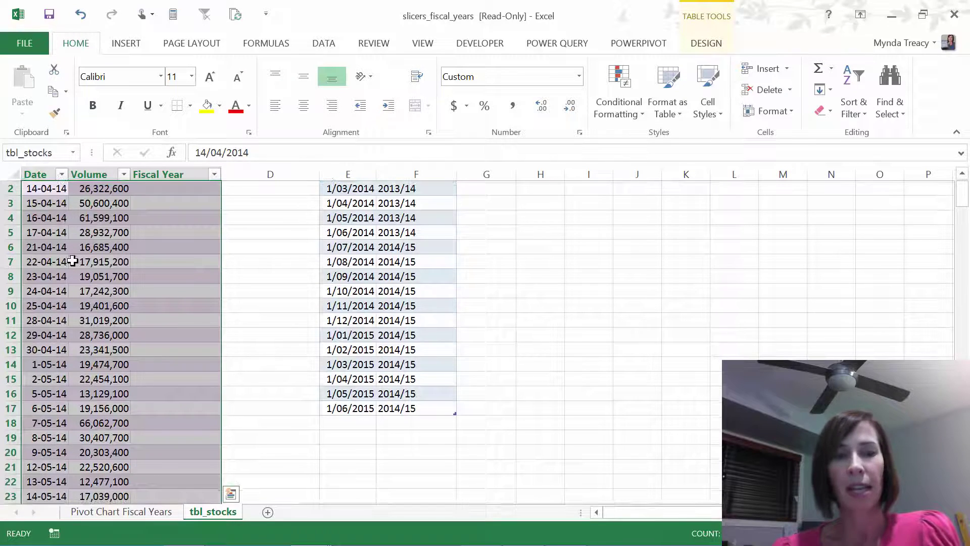
{"action": "left_click", "coordinate": [103, 205]}
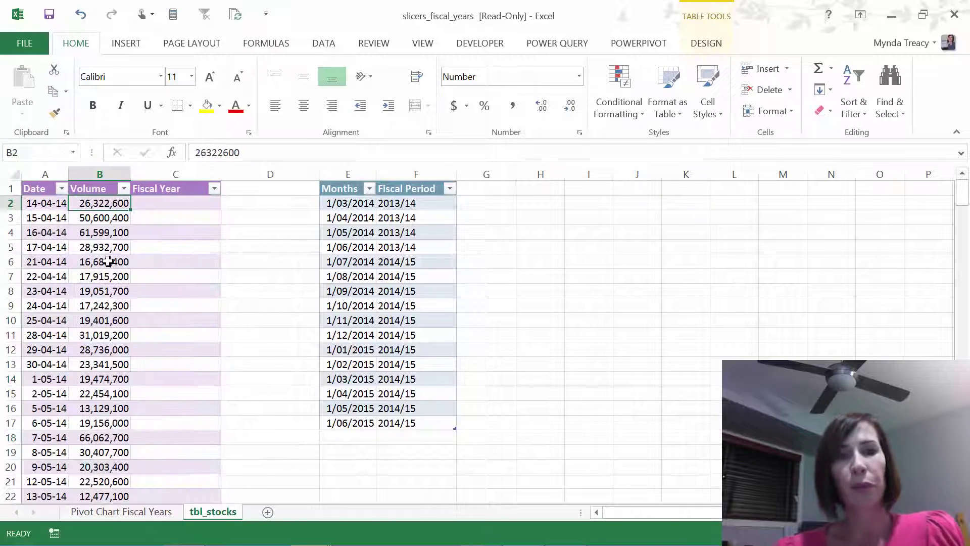
{"action": "left_click", "coordinate": [56, 205]}
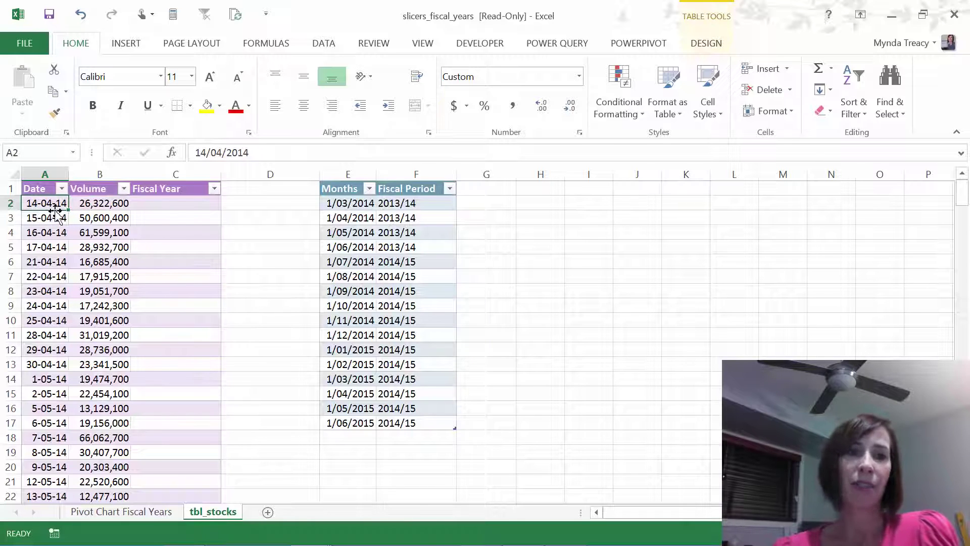
{"action": "left_click", "coordinate": [181, 208]}
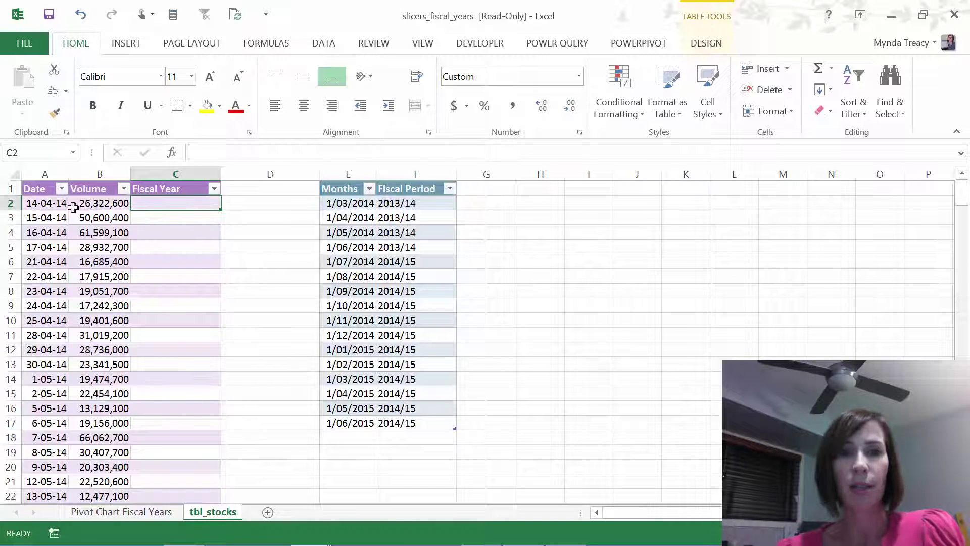
{"action": "left_click_drag", "start_coordinate": [343, 202], "coordinate": [454, 423]}
{"action": "left_click", "coordinate": [72, 152]}
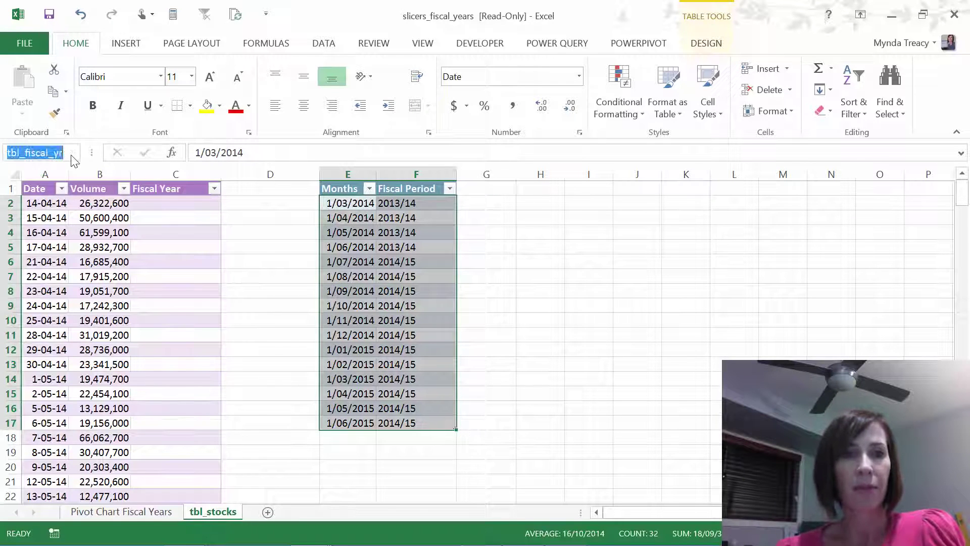
{"action": "left_click", "coordinate": [35, 185]}
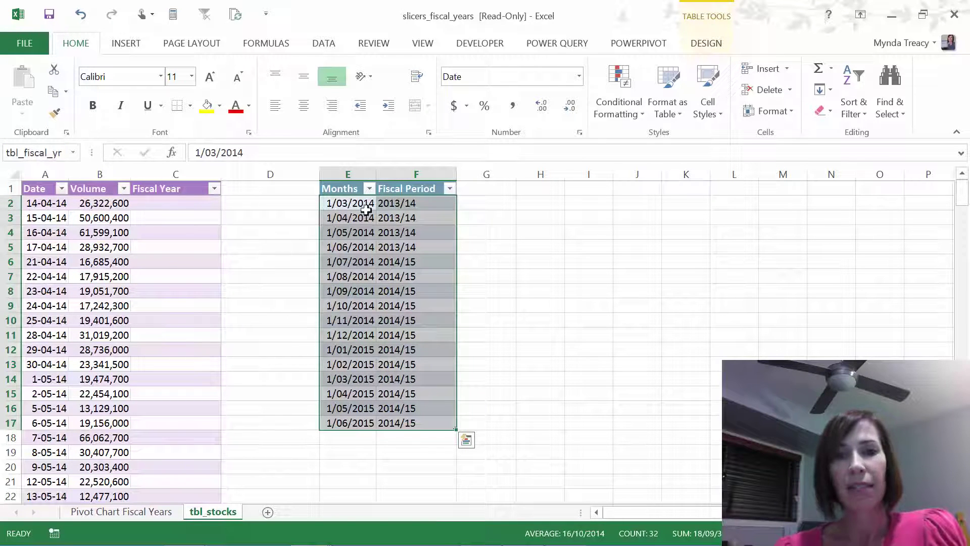
{"action": "left_click", "coordinate": [402, 202]}
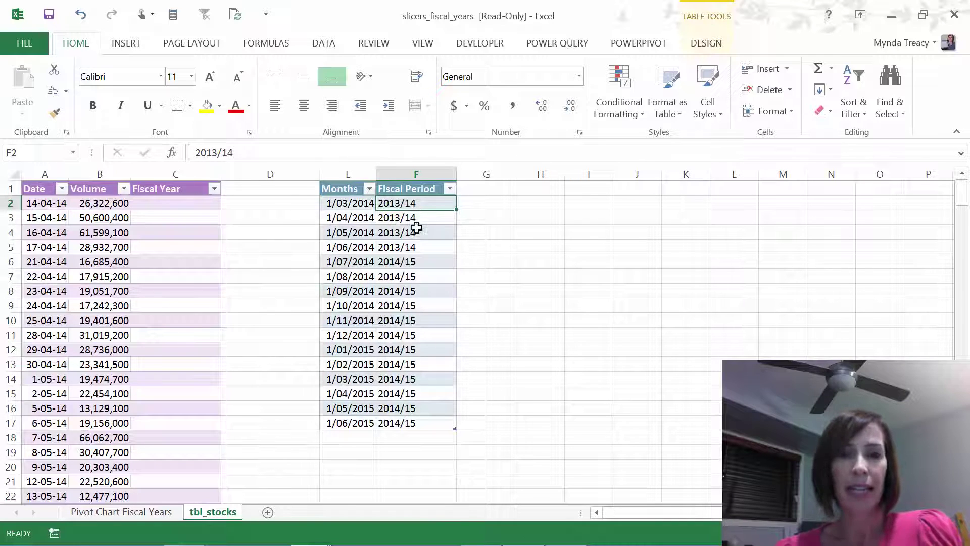
{"action": "left_click", "coordinate": [363, 203]}
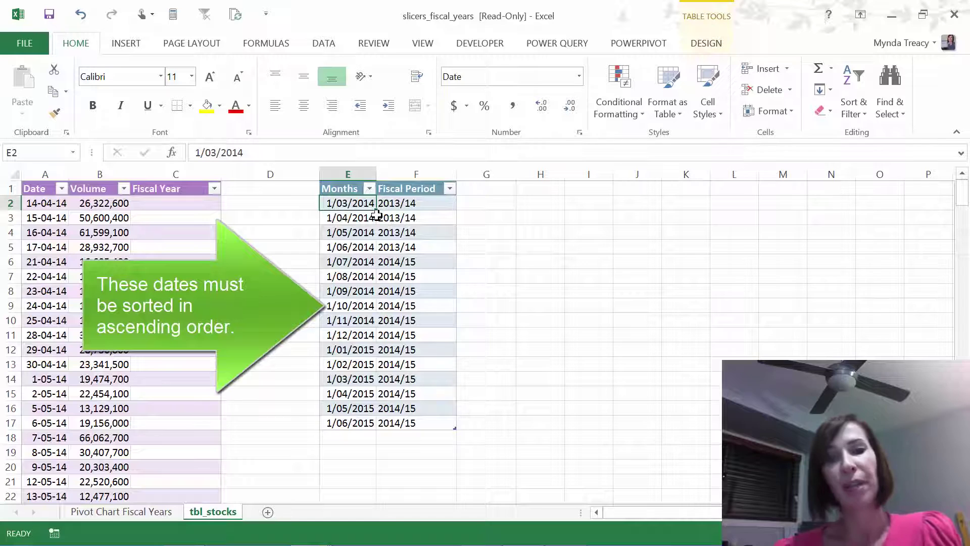
{"action": "left_click", "coordinate": [185, 202]}
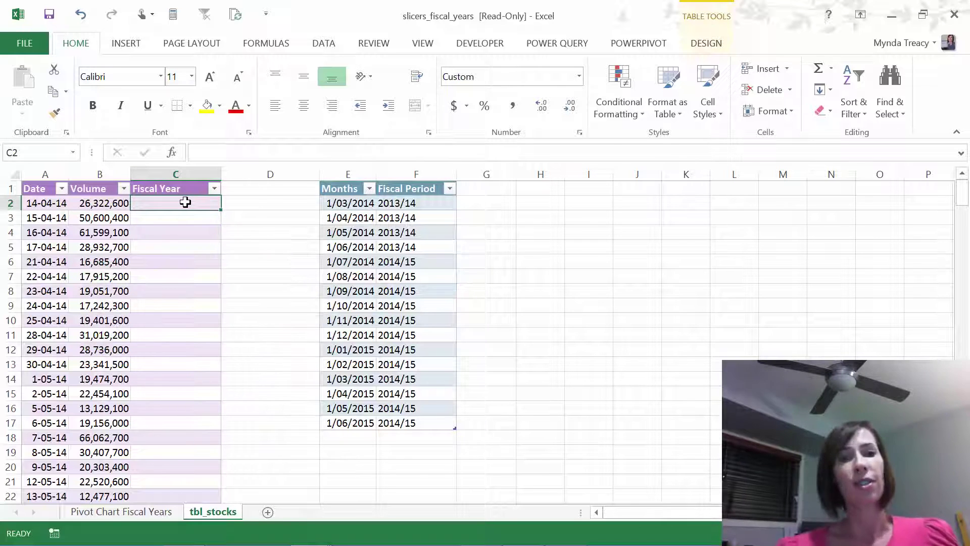
{"action": "left_click_drag", "start_coordinate": [65, 203], "coordinate": [101, 204]}
{"action": "left_click", "coordinate": [168, 203]}
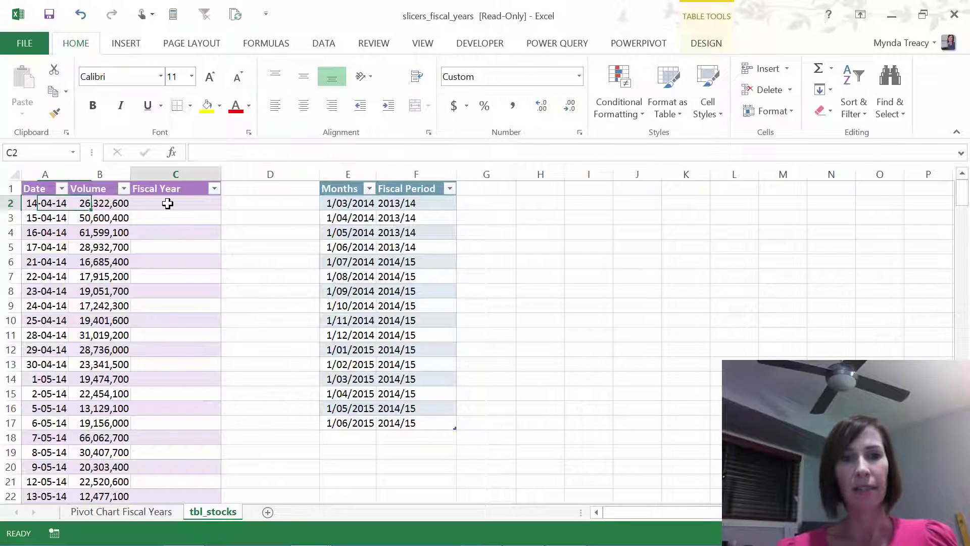
{"action": "type", "text": "=vl"}
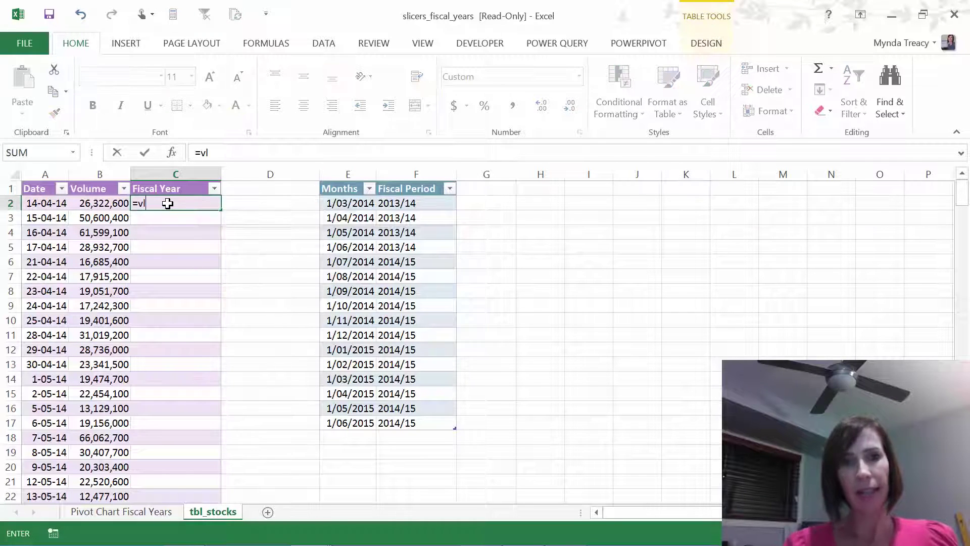
{"action": "key", "text": "Tab"}
{"action": "key", "text": "Left"}
{"action": "key", "text": "Left"}
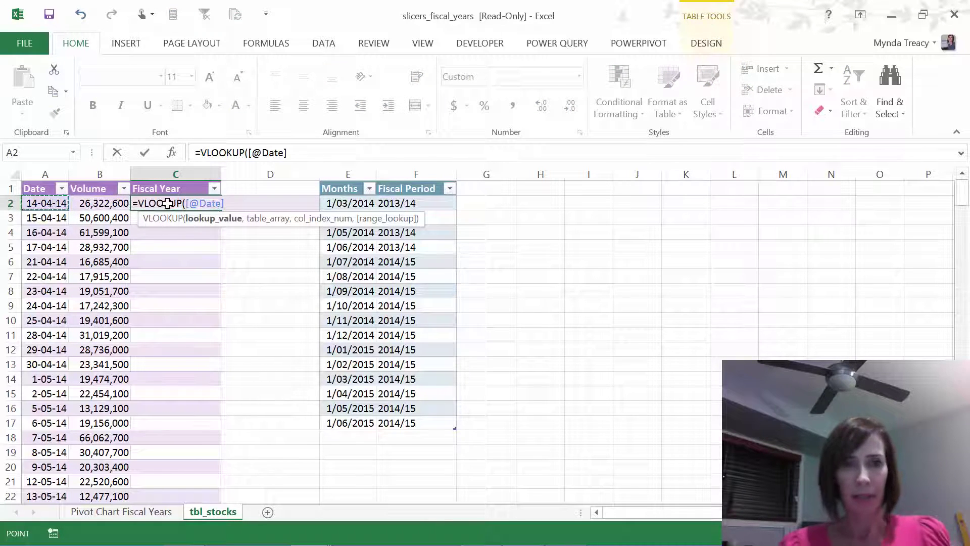
{"action": "type", "text": ","}
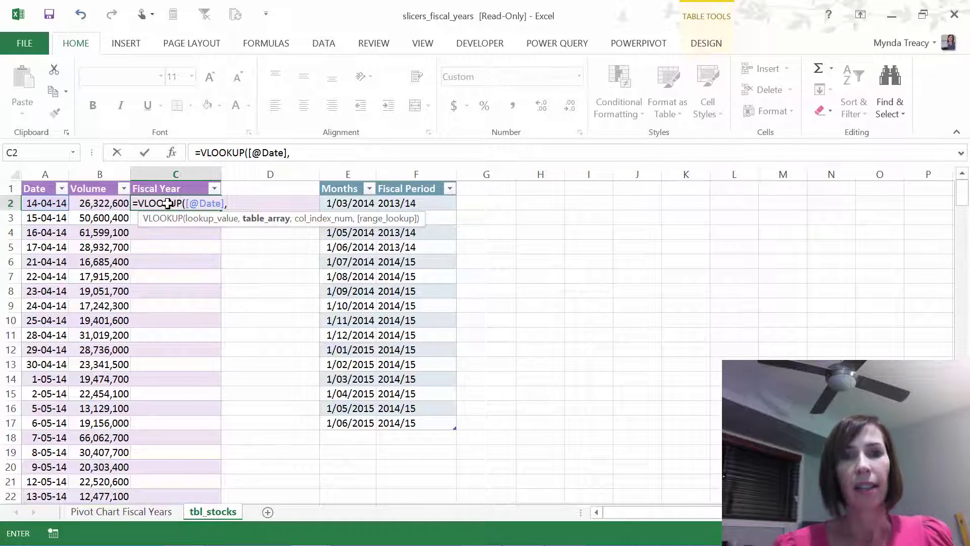
{"action": "left_click_drag", "start_coordinate": [348, 204], "coordinate": [424, 422]}
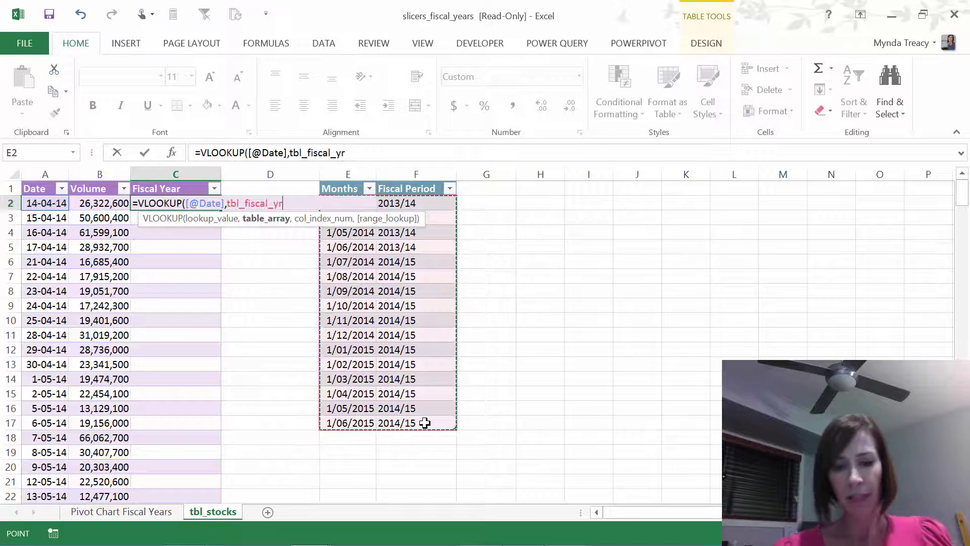
{"action": "type", "text": ","}
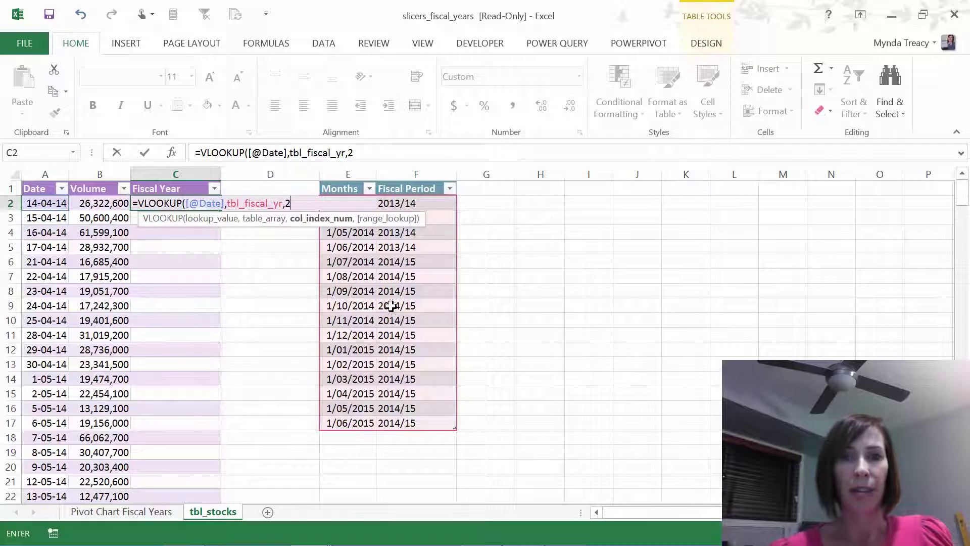
{"action": "type", "text": "2,"}
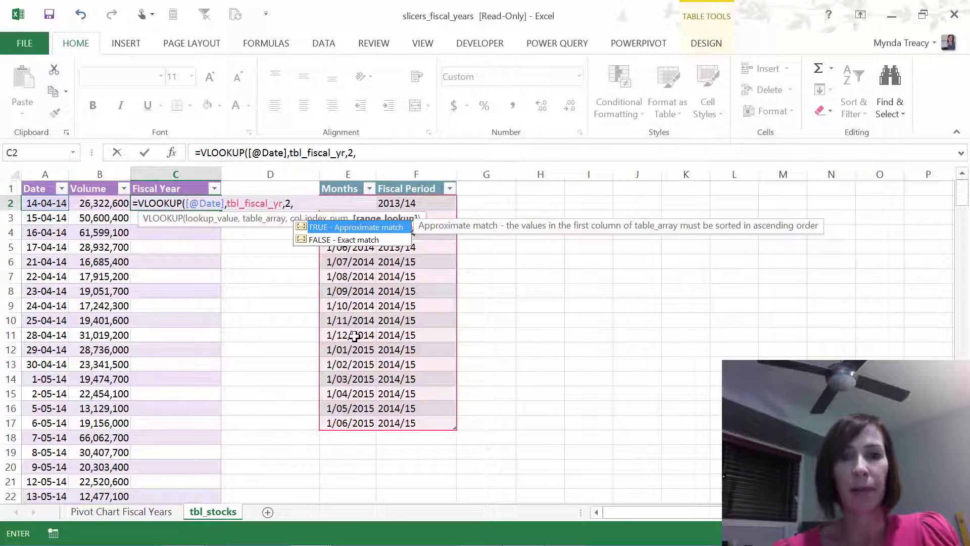
{"action": "double_click", "coordinate": [316, 227]}
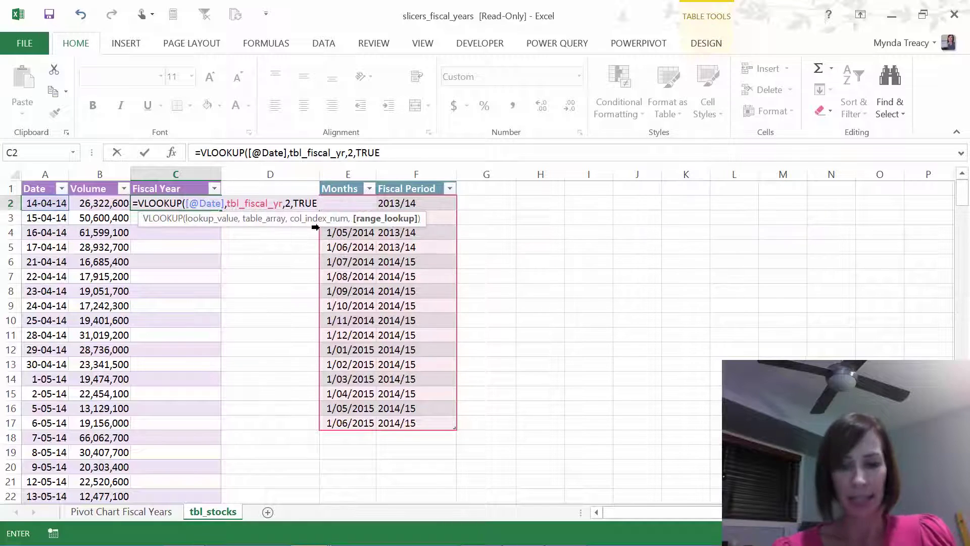
{"action": "type", "text": ")"}
{"action": "key", "text": "ctrl+Return"}
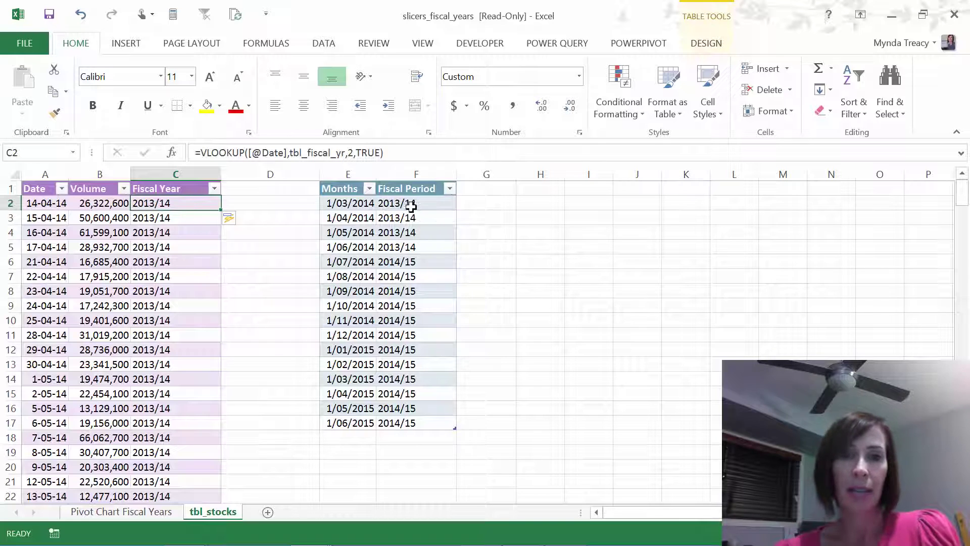
Step: Highlight the 2013/14 and 2014/15 fiscal period months, then review the TRUE argument in C2's formula
{"action": "left_click_drag", "start_coordinate": [409, 206], "coordinate": [403, 247]}
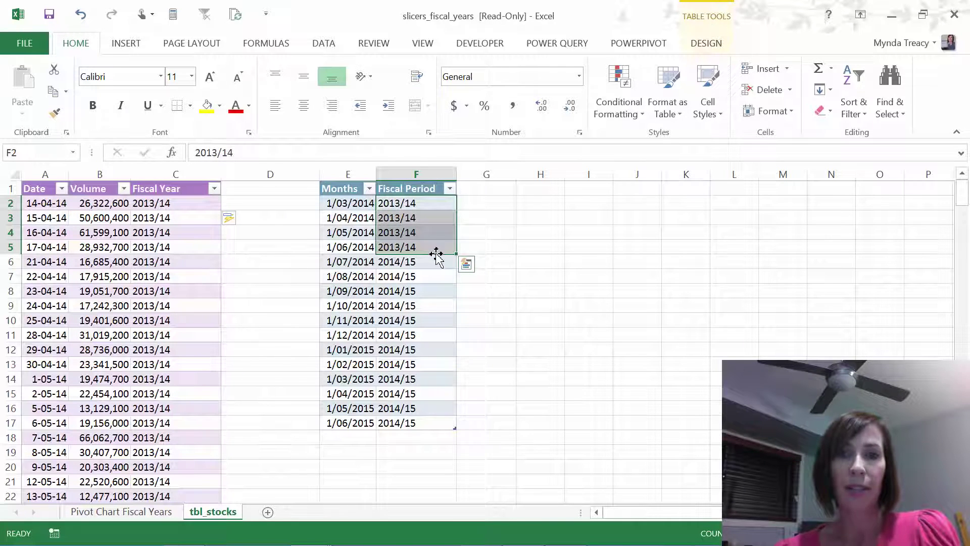
{"action": "left_click_drag", "start_coordinate": [419, 261], "coordinate": [431, 423]}
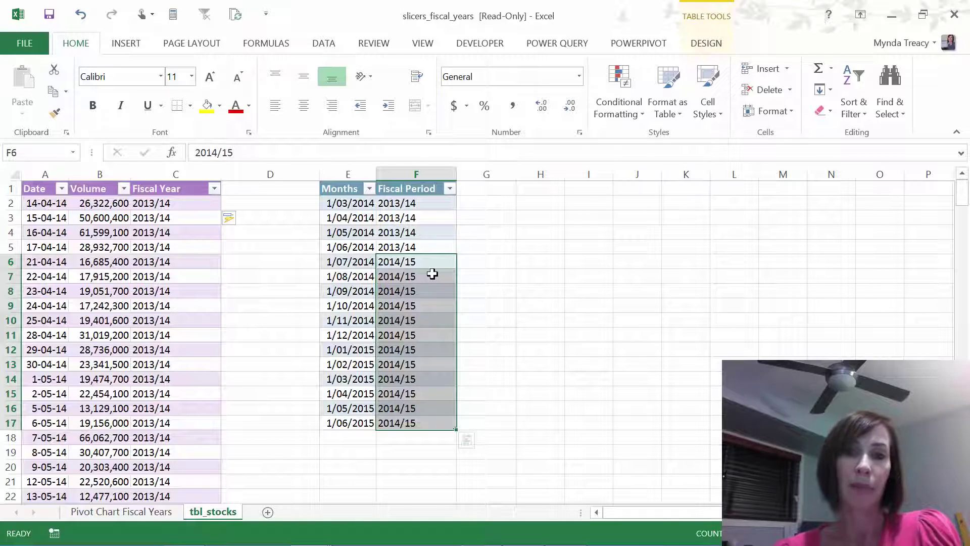
{"action": "left_click", "coordinate": [193, 202]}
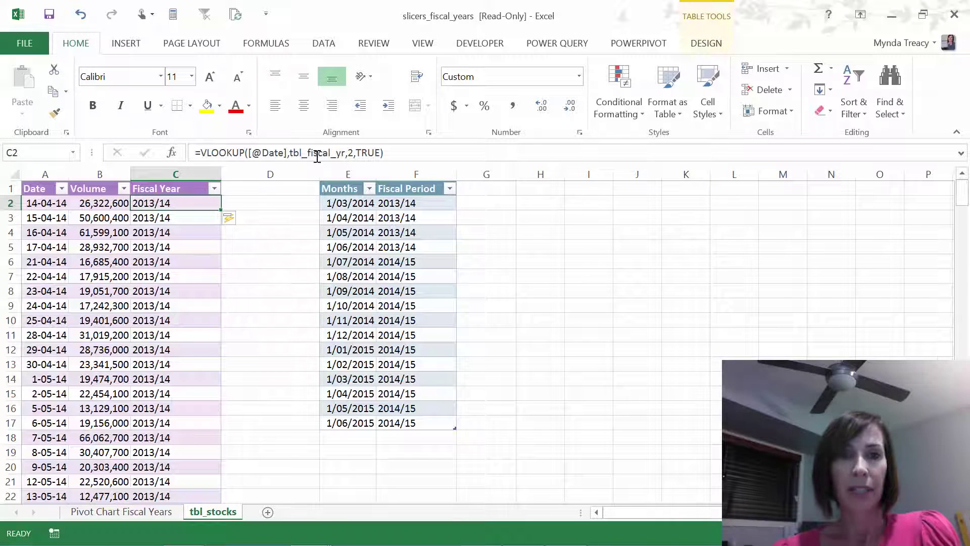
{"action": "double_click", "coordinate": [368, 153]}
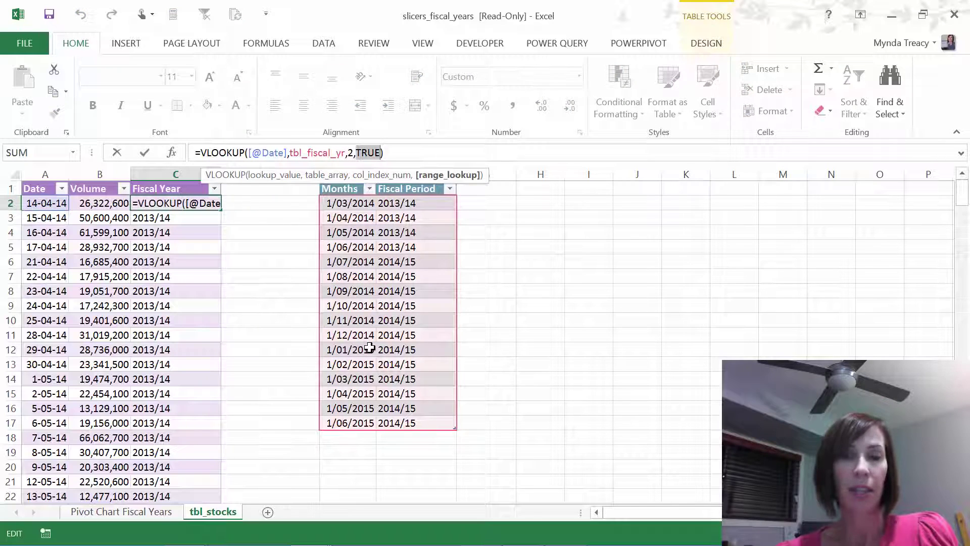
{"action": "key", "text": "ctrl+Return"}
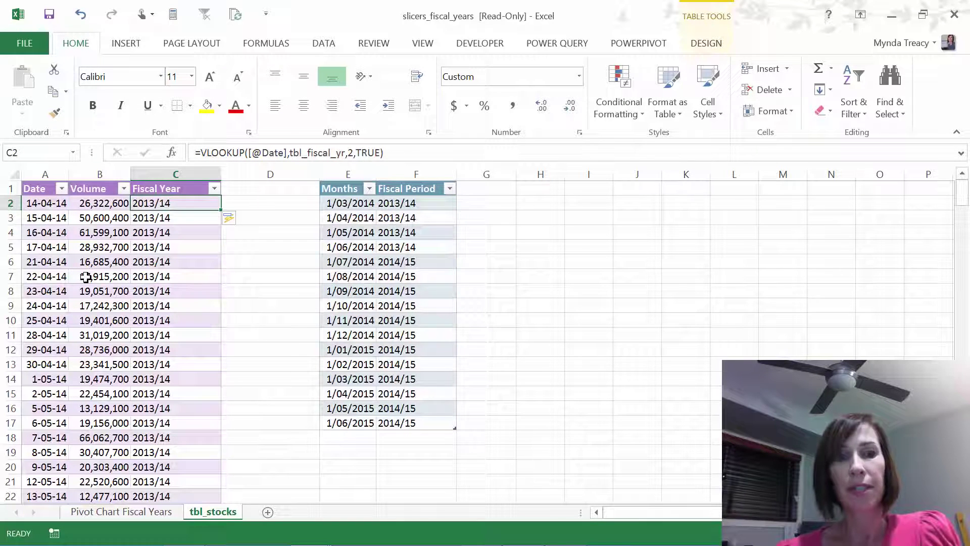
{"action": "left_click", "coordinate": [129, 511]}
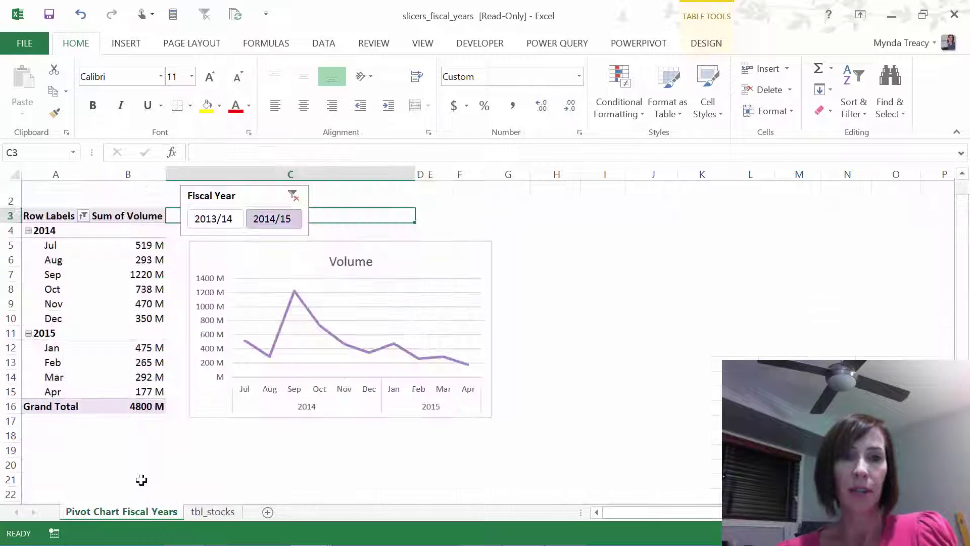
{"action": "left_click", "coordinate": [119, 287]}
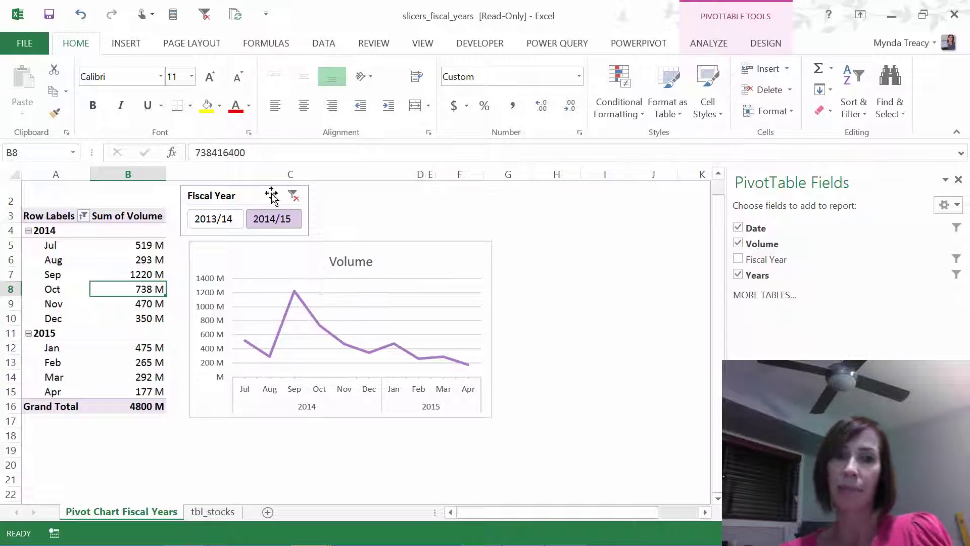
{"action": "left_click", "coordinate": [227, 222]}
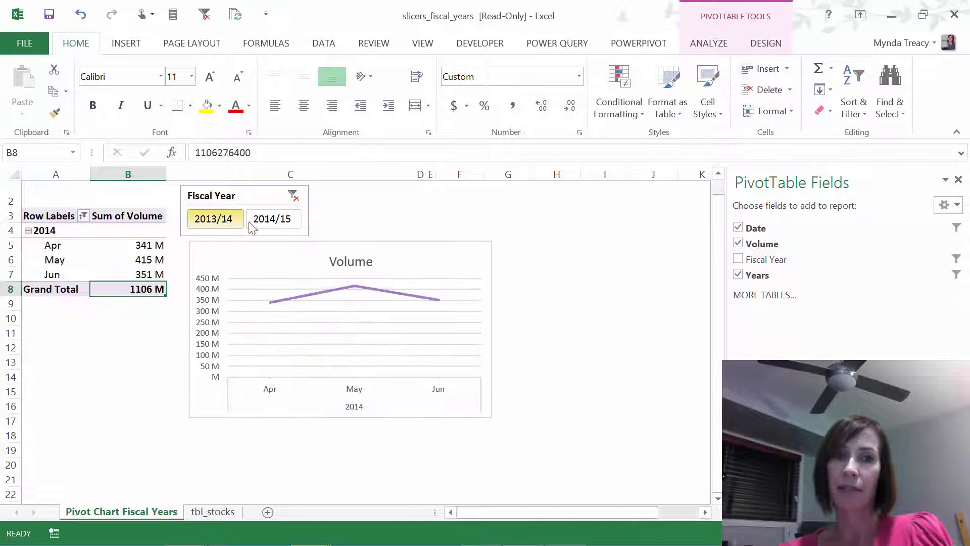
{"action": "left_click", "coordinate": [268, 225]}
{"action": "left_click", "coordinate": [227, 221]}
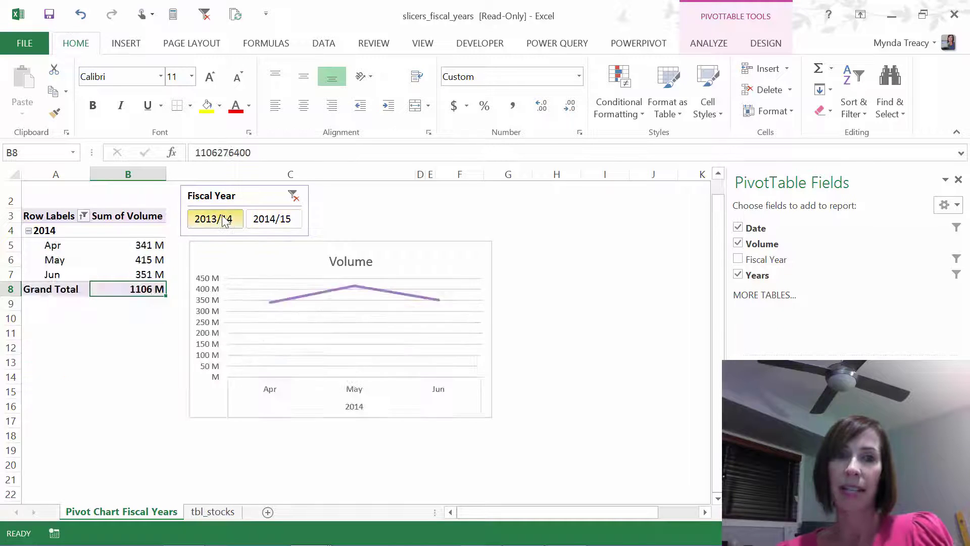
{"action": "left_click", "coordinate": [255, 220]}
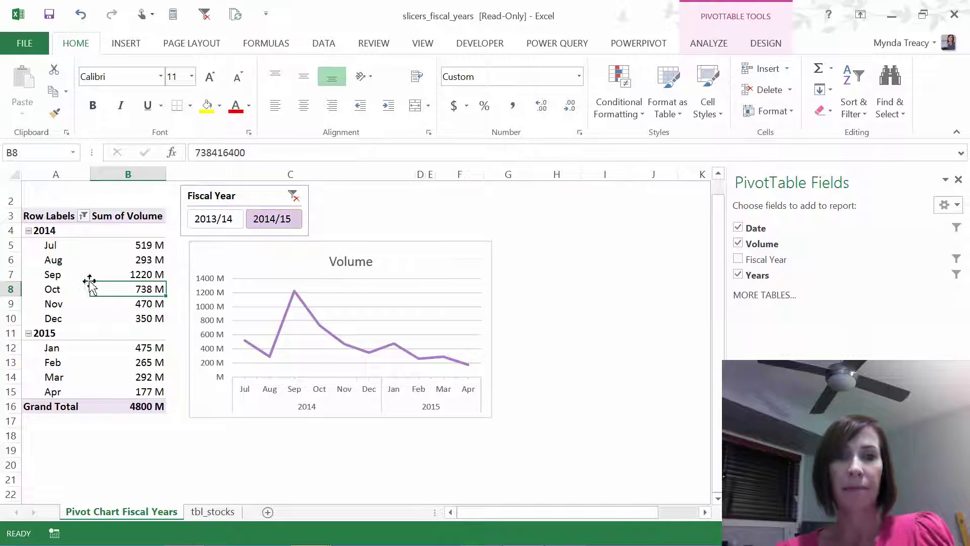